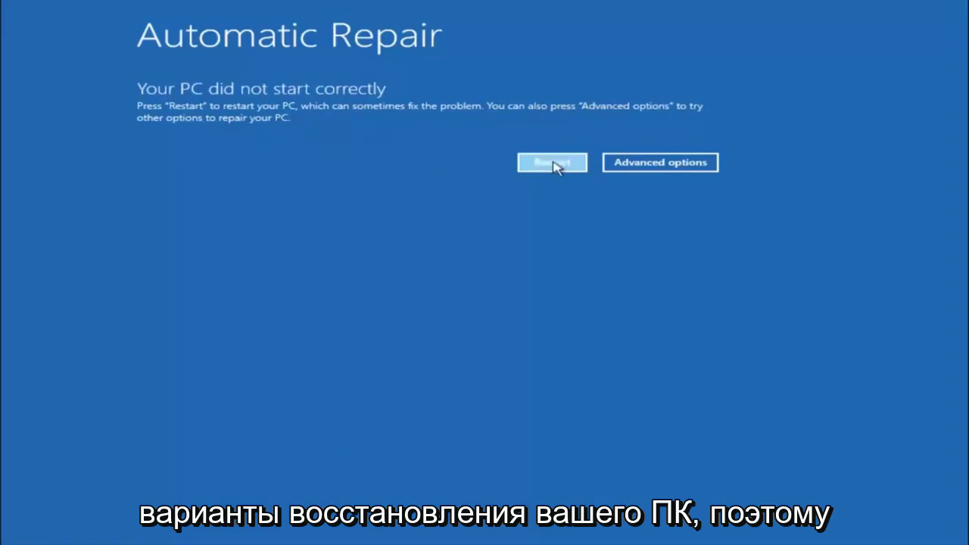
Launch System Restore from Troubleshoot > Advanced options on the recovery screen.
click(661, 164)
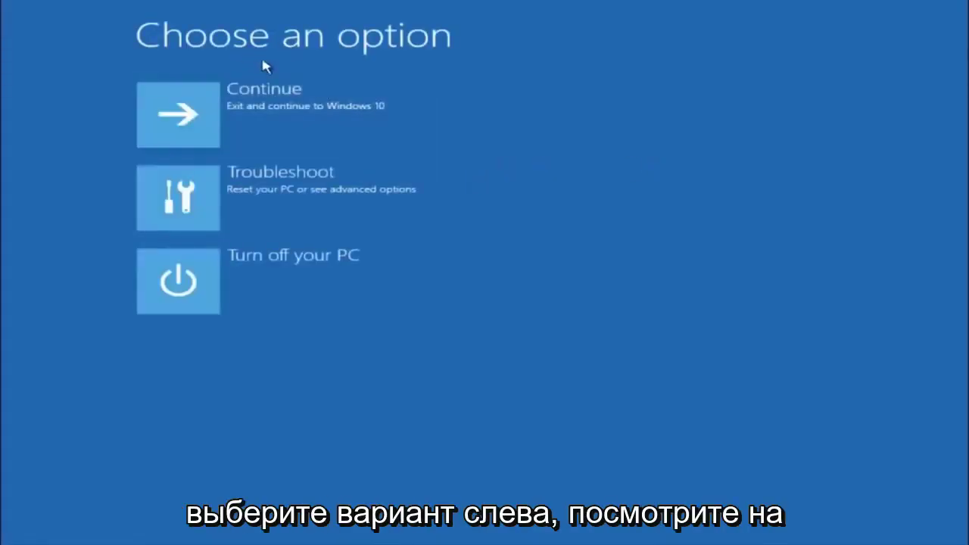
click(206, 198)
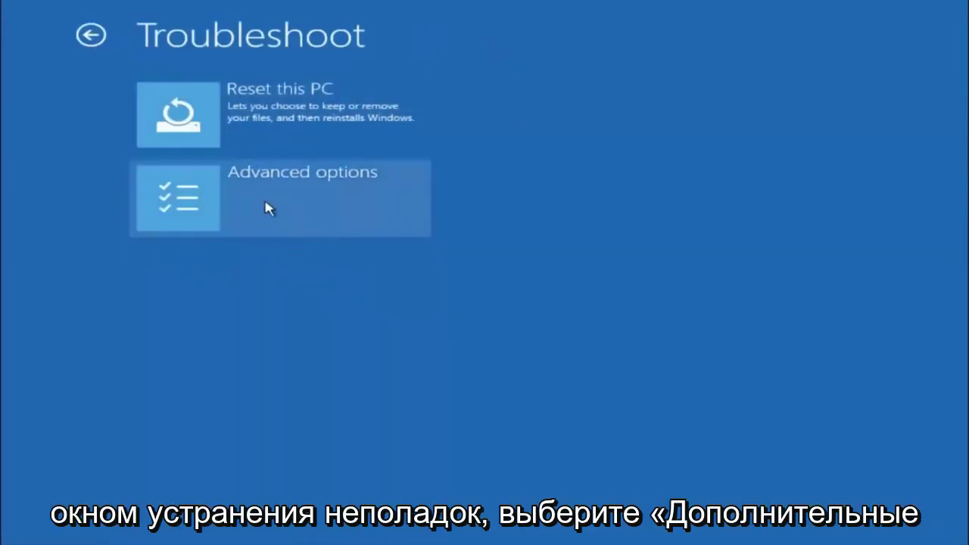
click(198, 203)
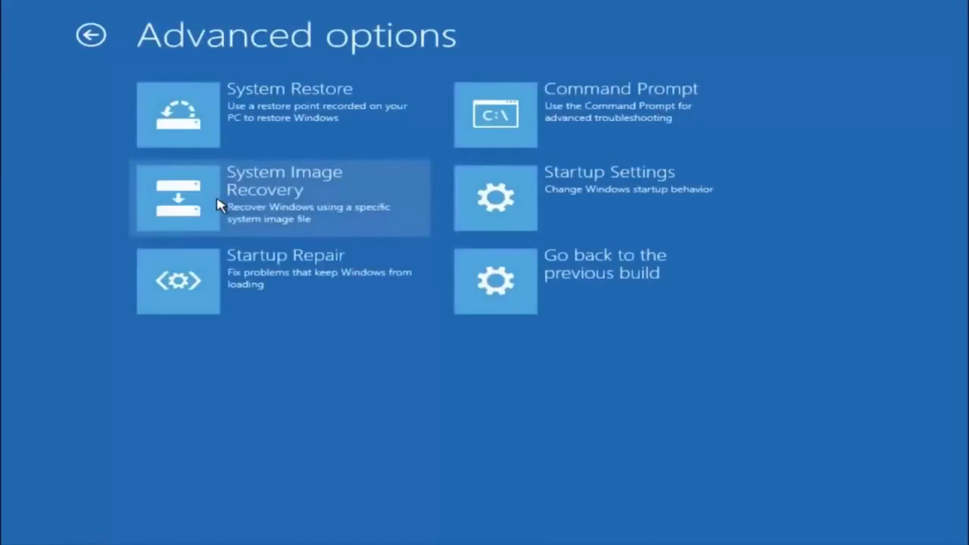
click(220, 118)
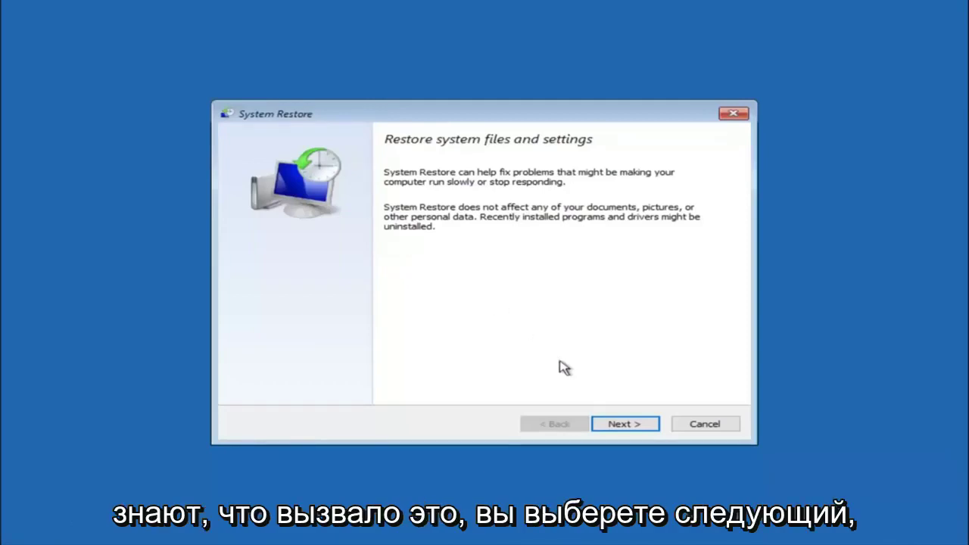
Select the 10/5/2016 'before update' restore point and advance to its drive C confirmation.
click(602, 426)
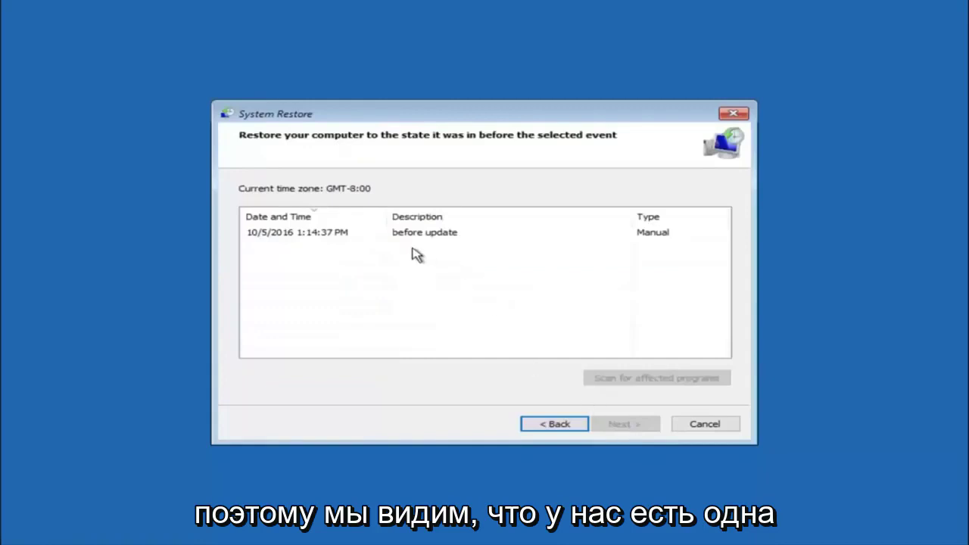
click(275, 238)
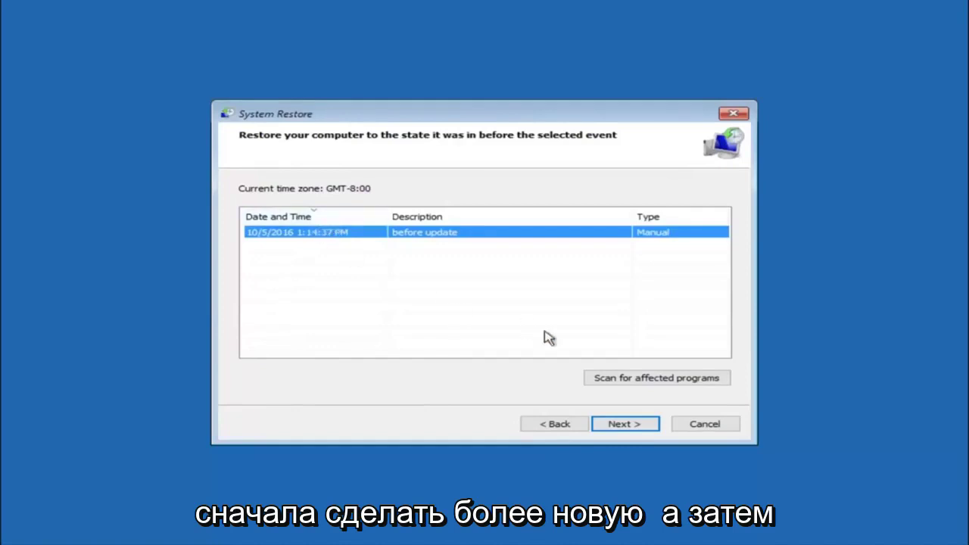
click(623, 425)
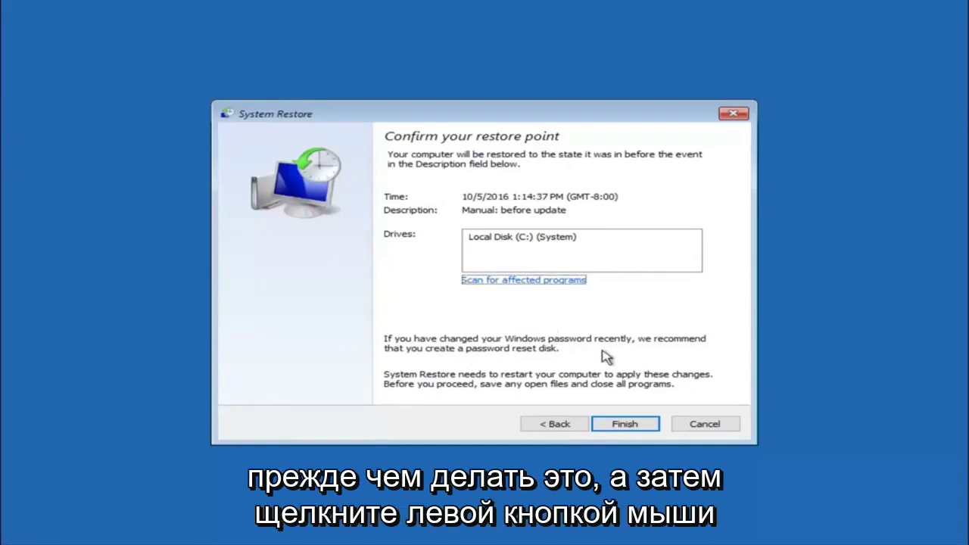
Finish and accept the cannot-be-interrupted warning to restore the system to 10/5/2016.
click(628, 429)
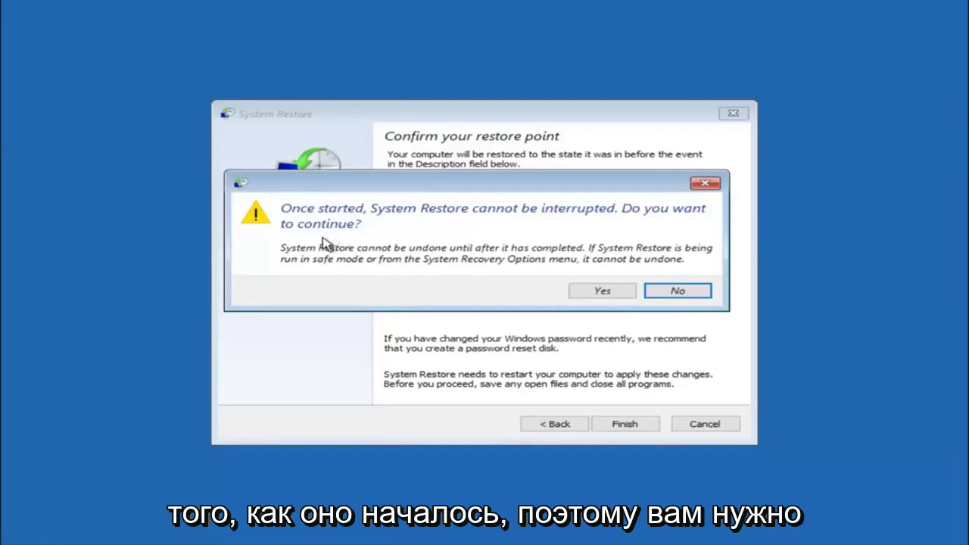
click(597, 294)
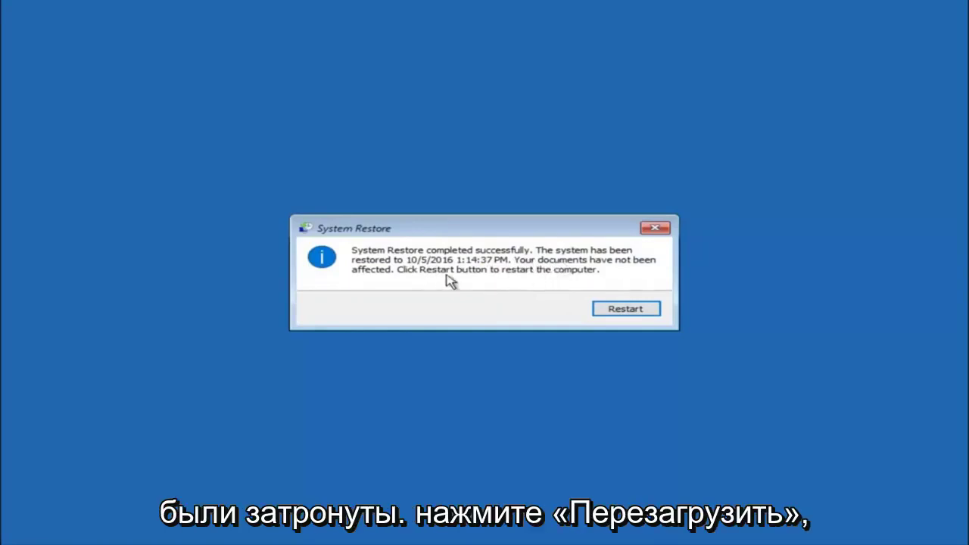
Restart after the restore and return to Advanced options via Troubleshoot.
click(615, 312)
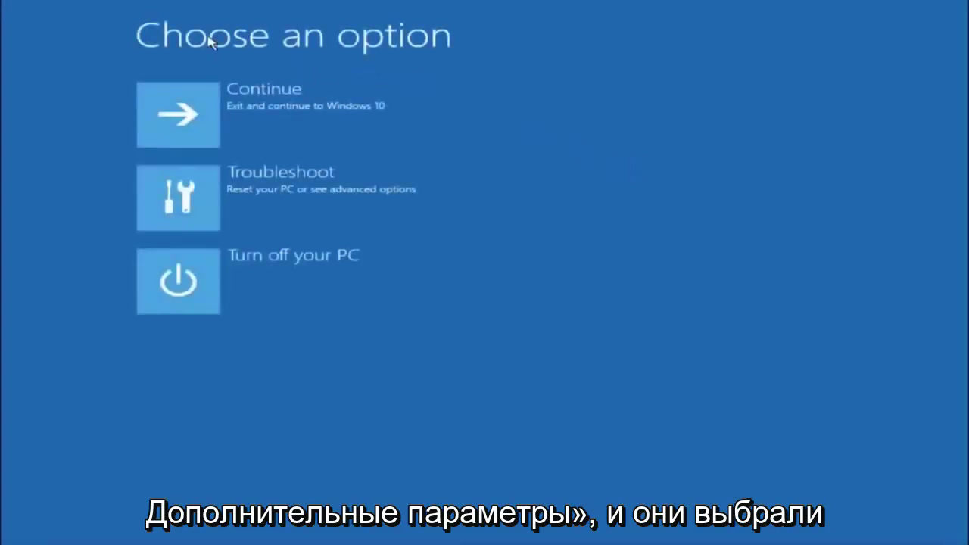
click(230, 201)
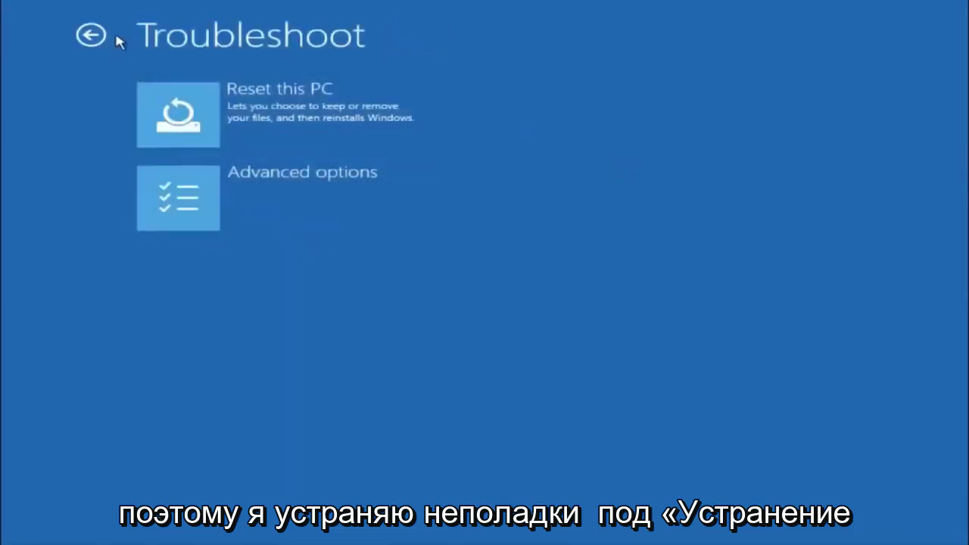
click(227, 197)
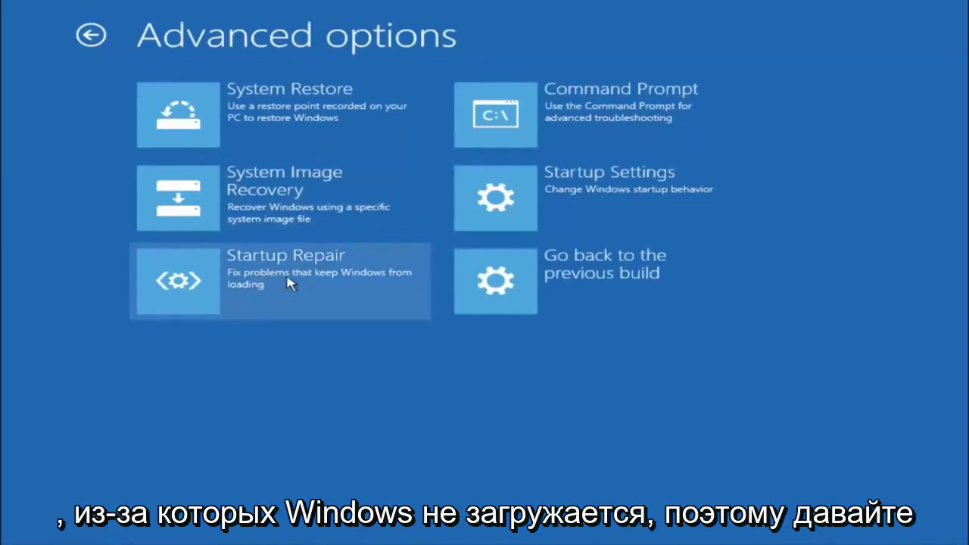
Run Startup Repair and let it diagnose until the Choose an option menu returns.
click(186, 286)
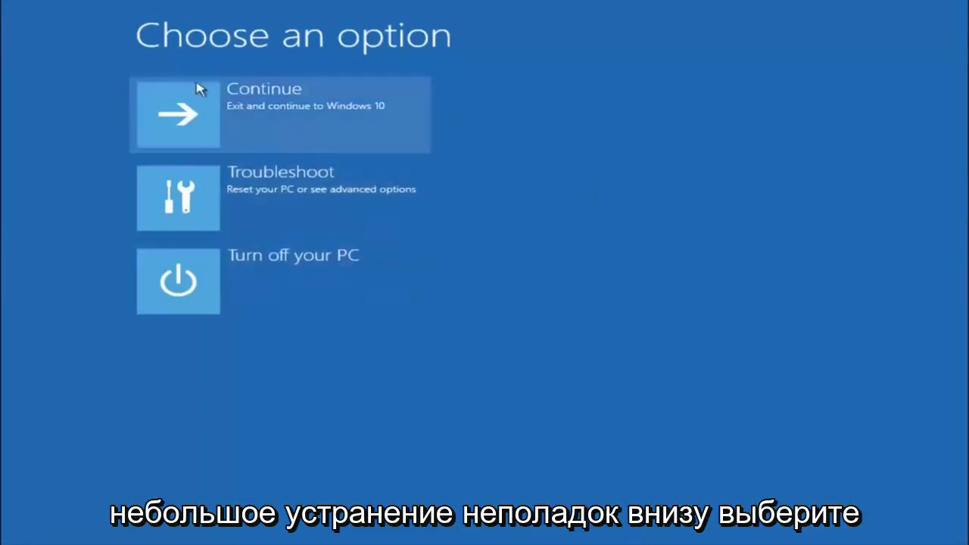
Open the administrator Command Prompt through Troubleshoot > Advanced options.
click(186, 206)
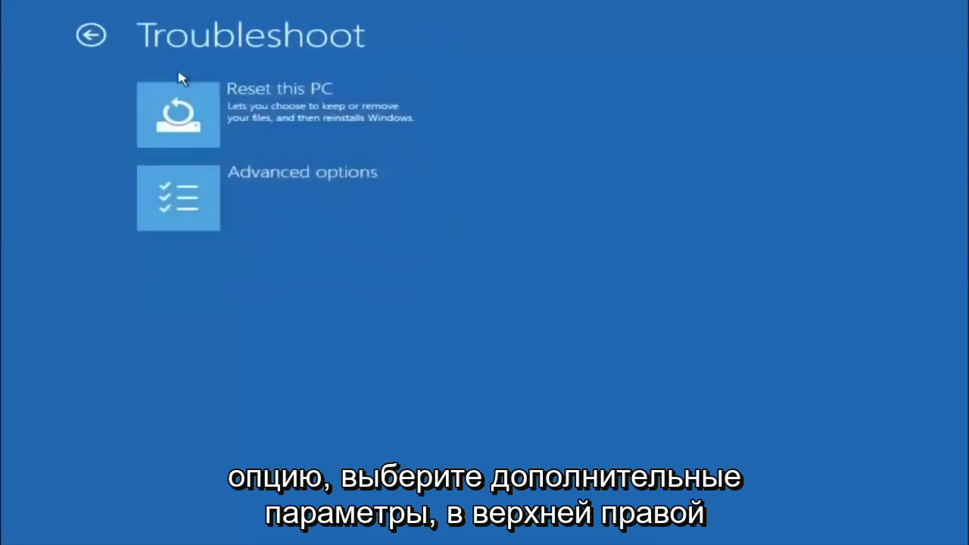
click(225, 190)
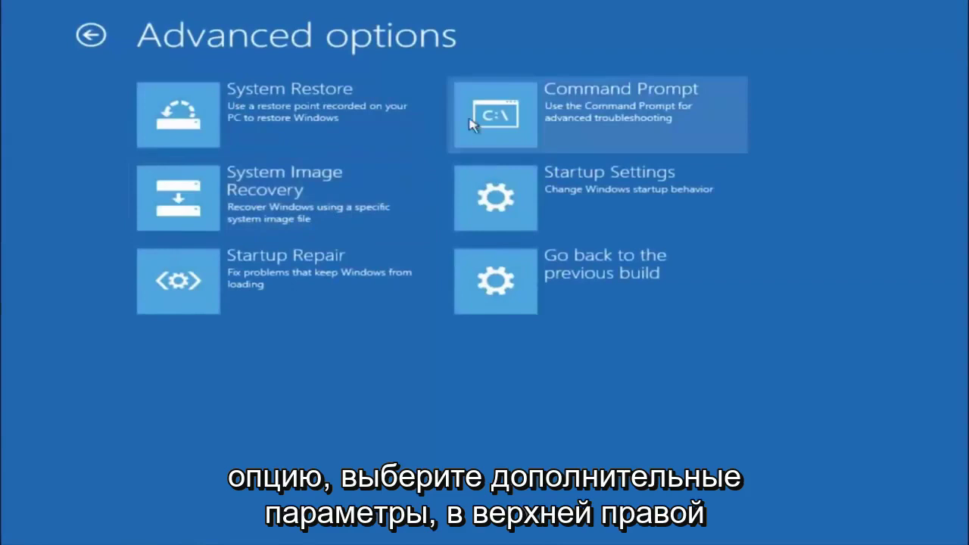
click(570, 125)
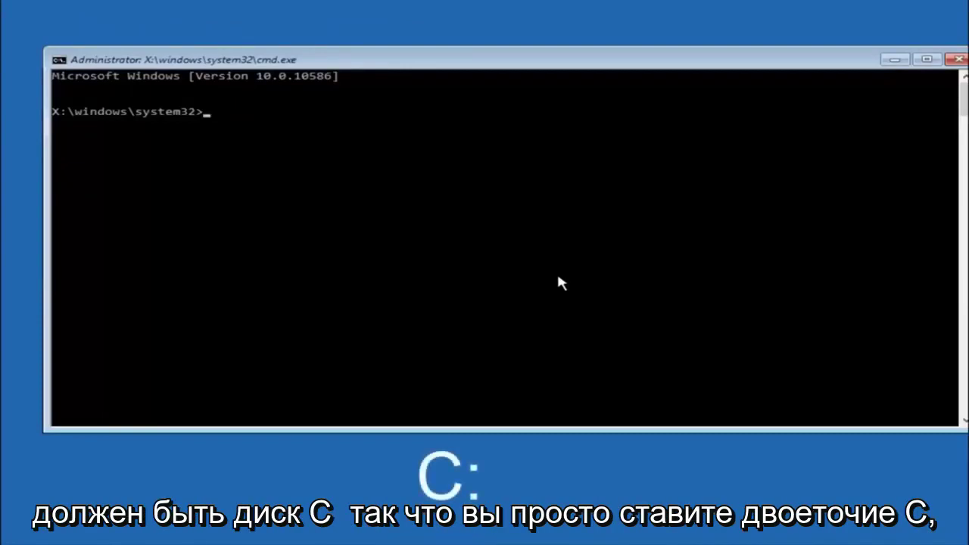
Switch to drive C, list its root with dir, and cd into \windows\system32\config.
text(c:)
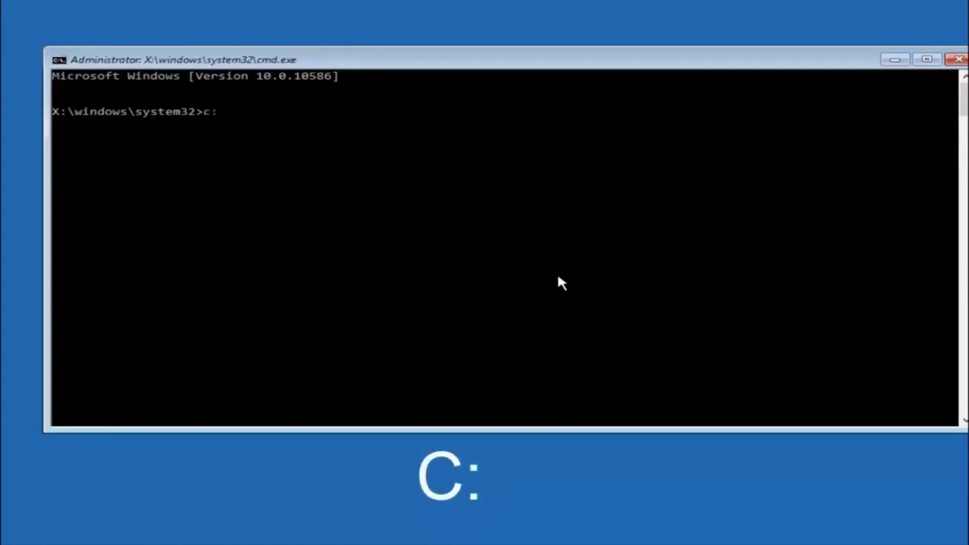
key(Return)
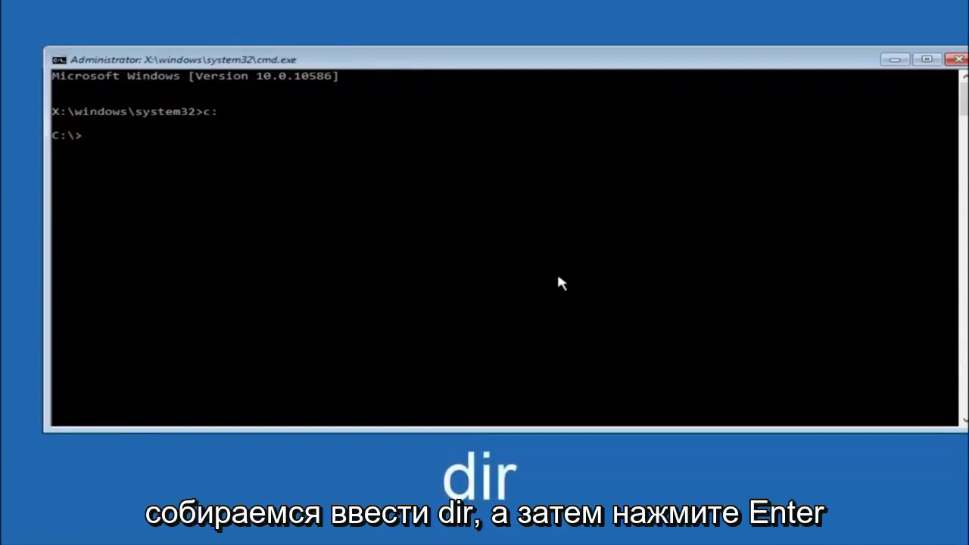
text(dir)
key(Return)
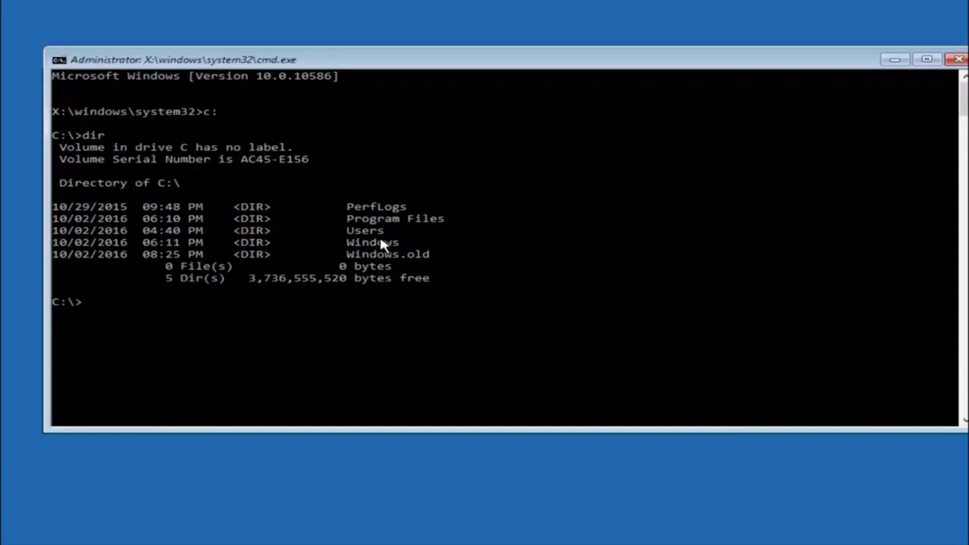
text(cd)
text( \)
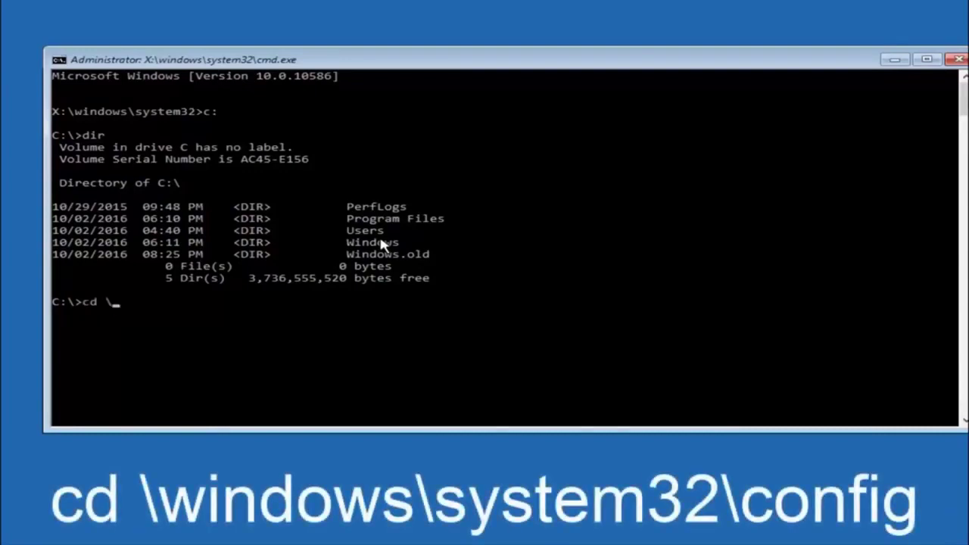
text(windows\)
text(system3)
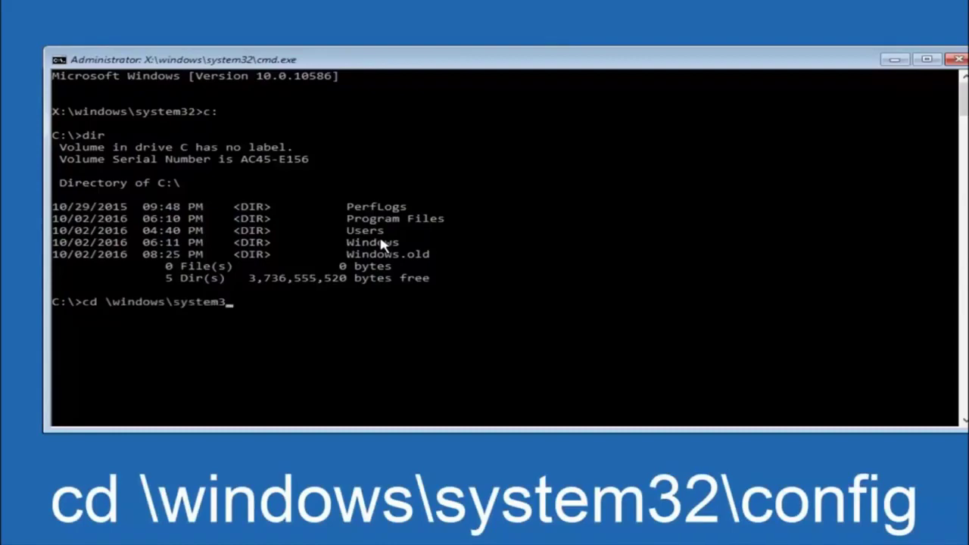
text(2\)
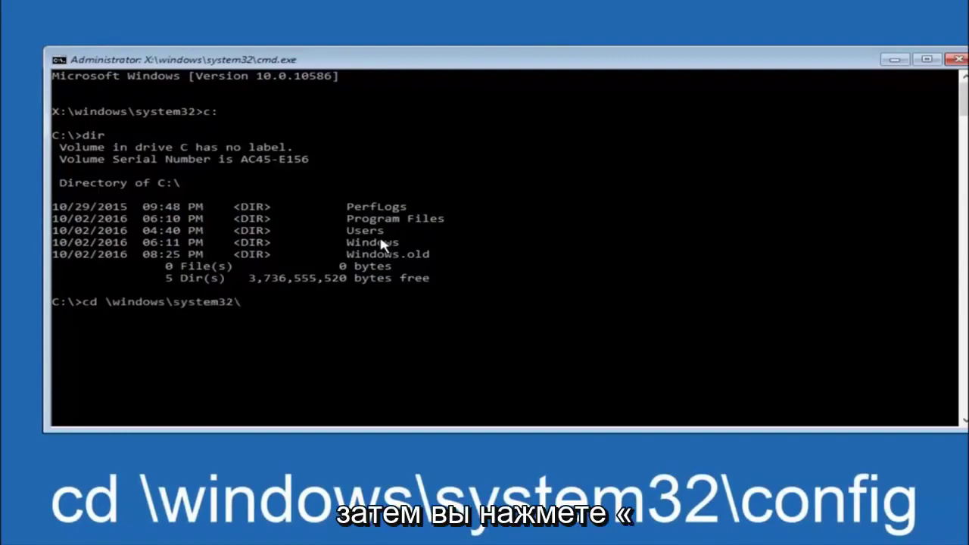
text(config)
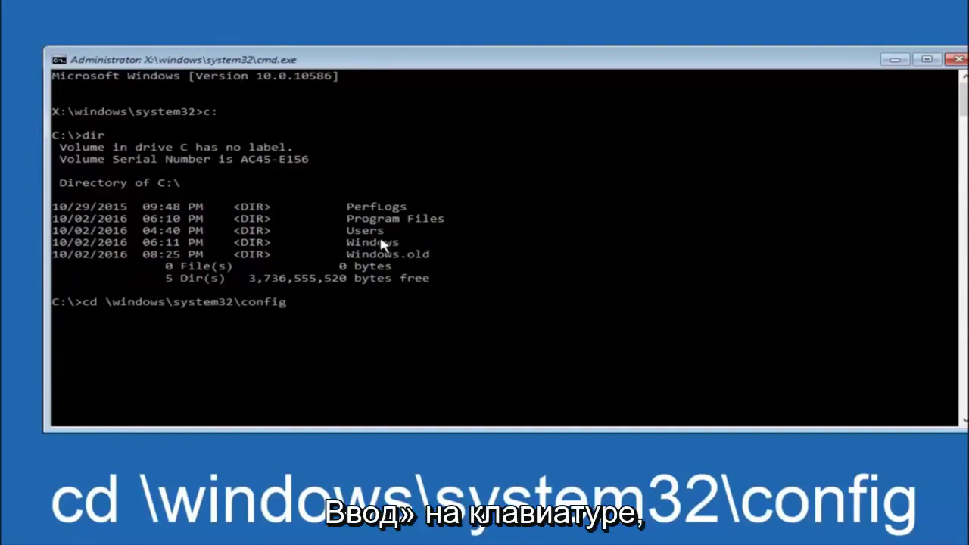
key(Return)
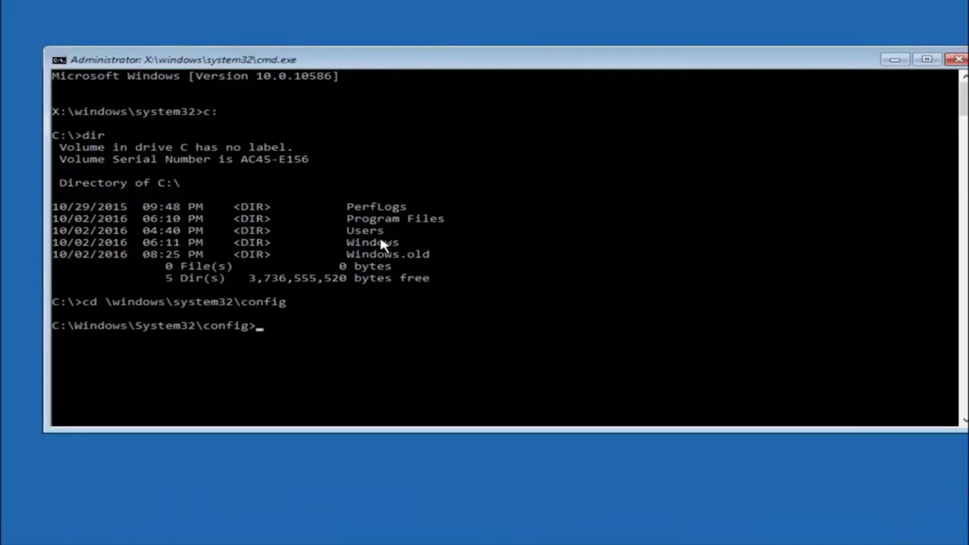
Create a 'backup' folder with md and copy all config files into it with 'copy *.* backup'.
text(md)
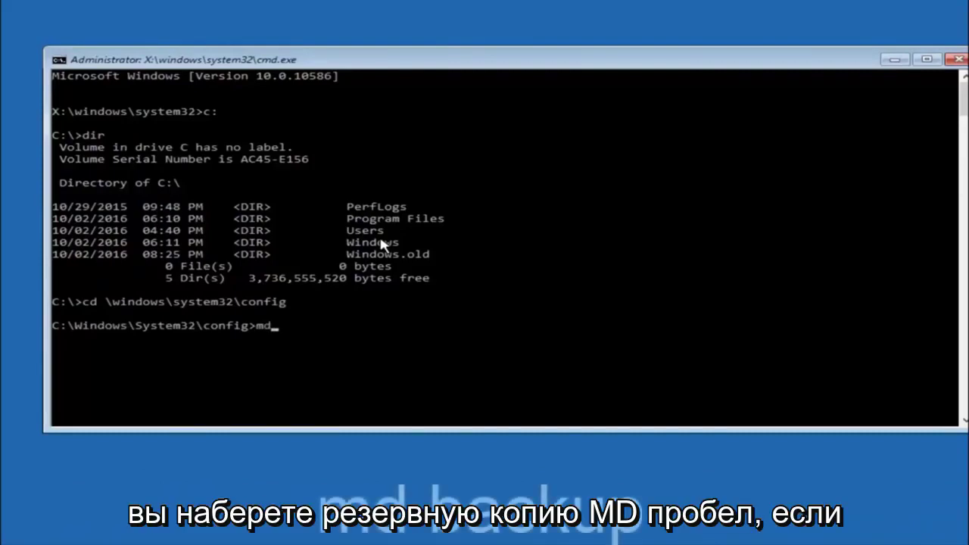
text( back)
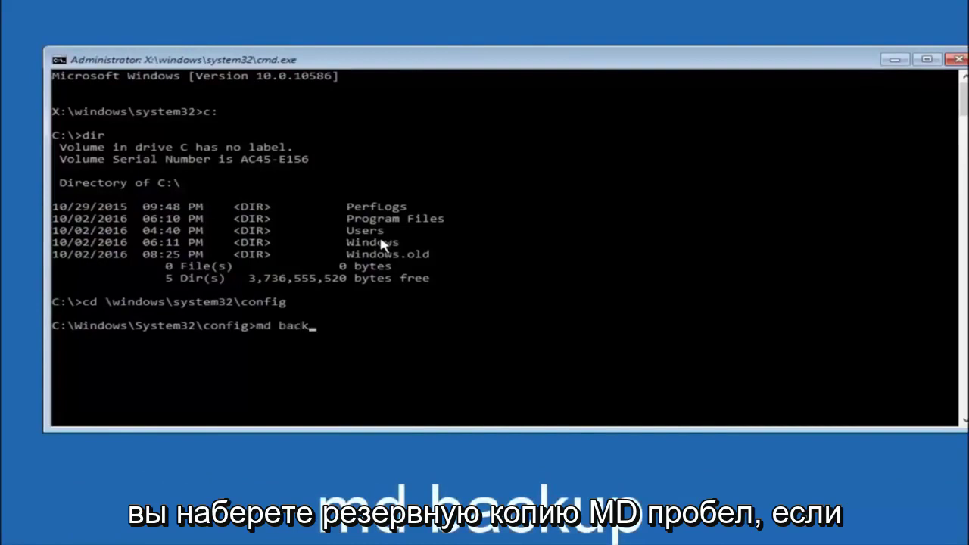
text(up)
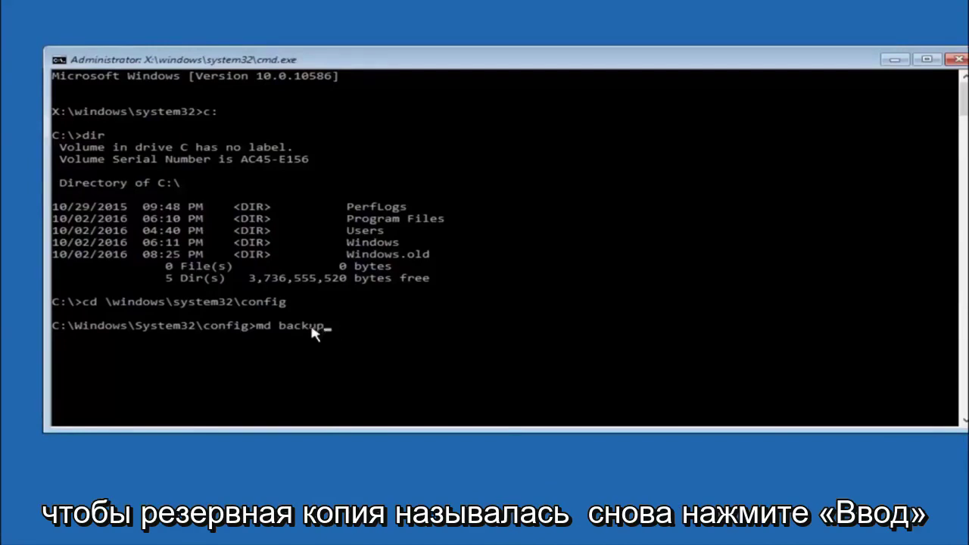
key(Return)
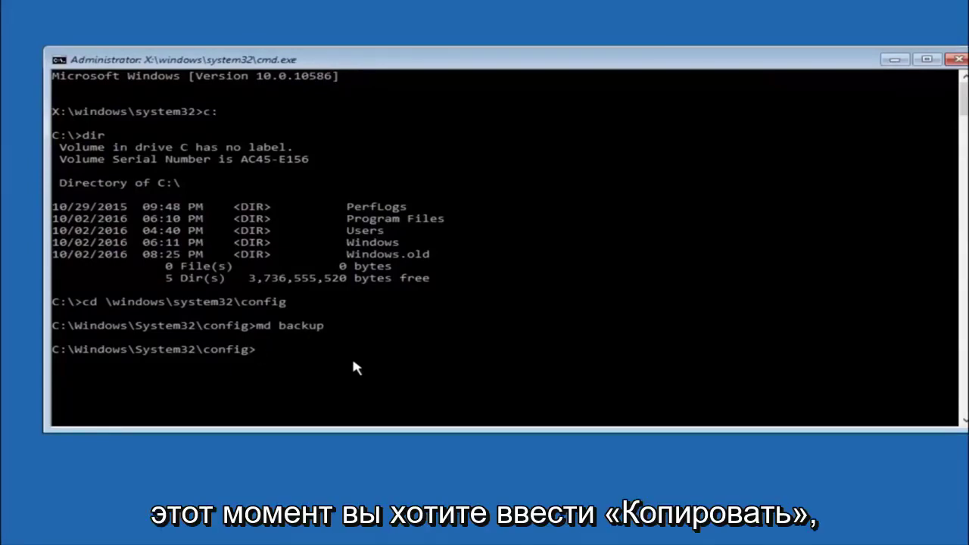
text(copy)
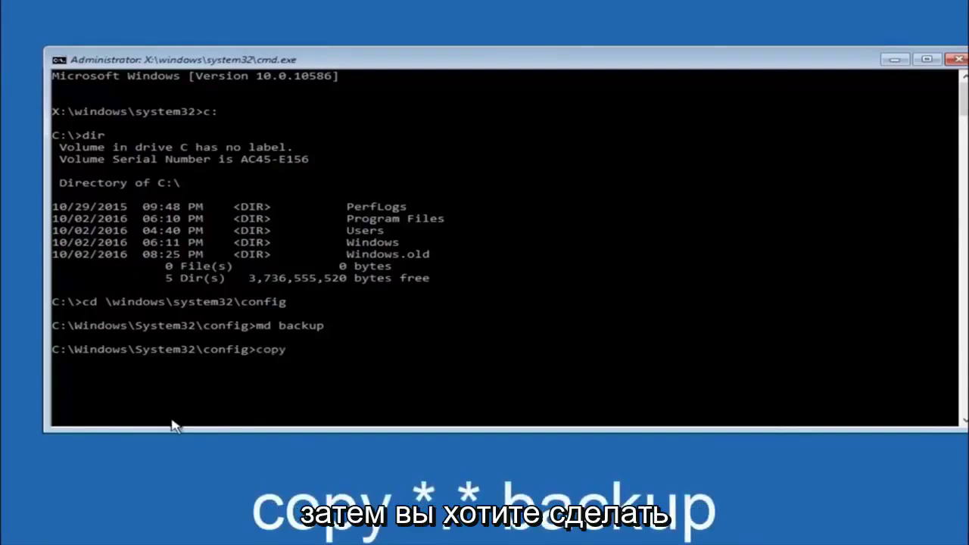
text( *)
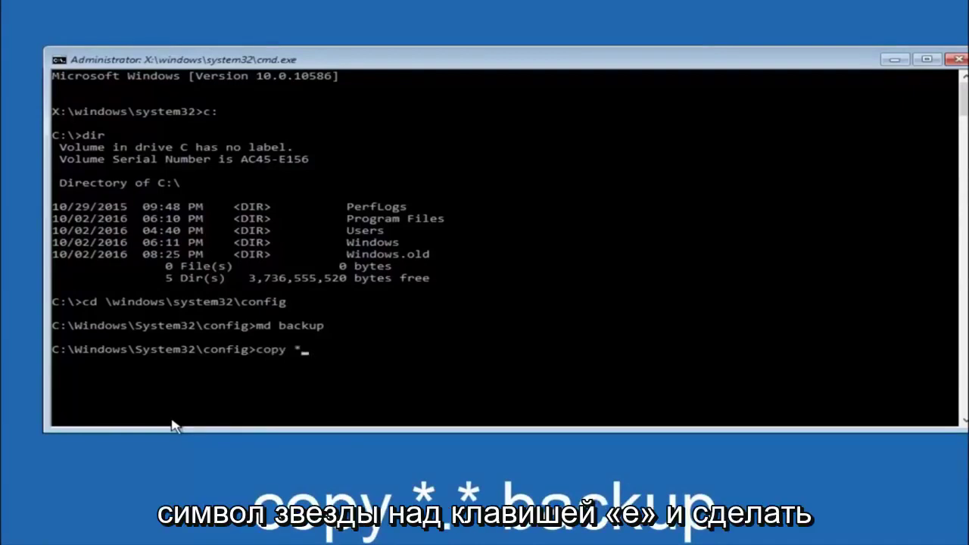
text(.)
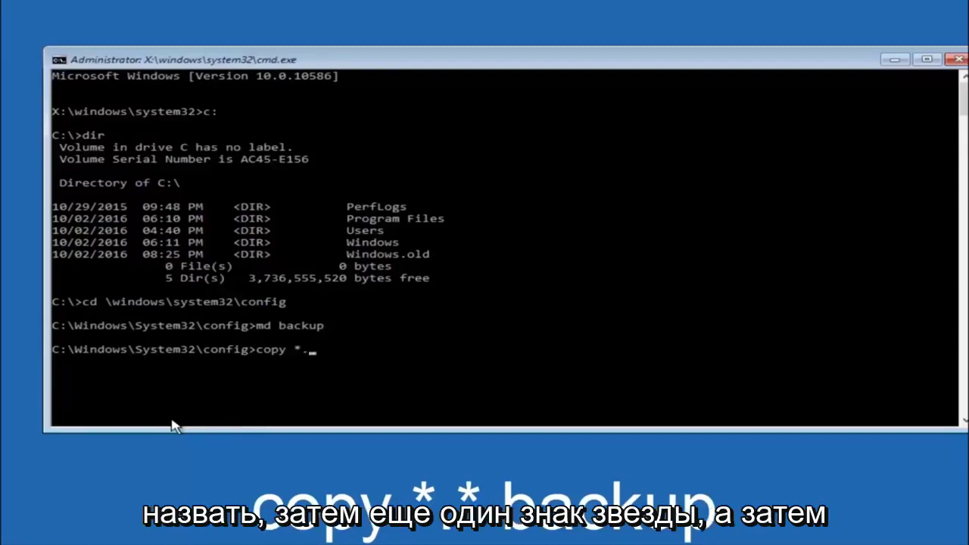
text(*)
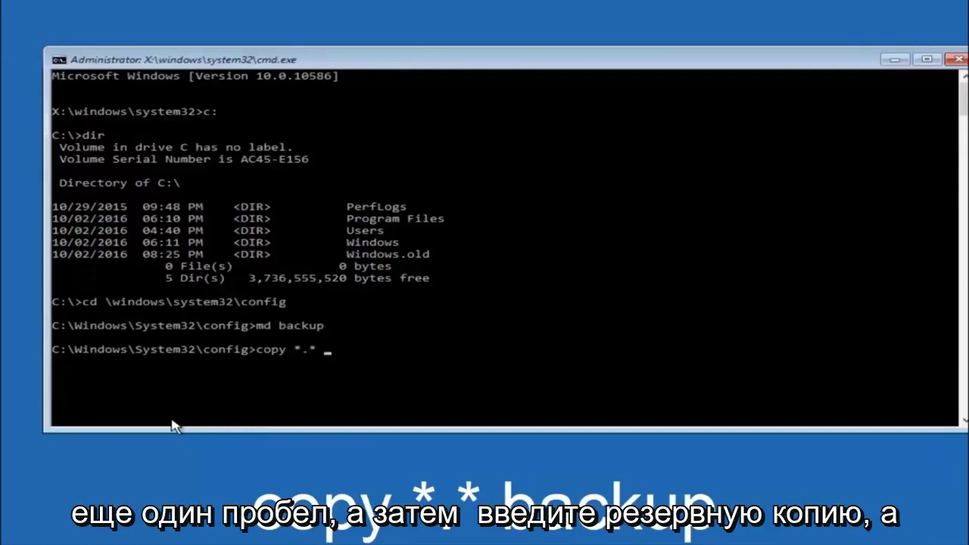
text( back)
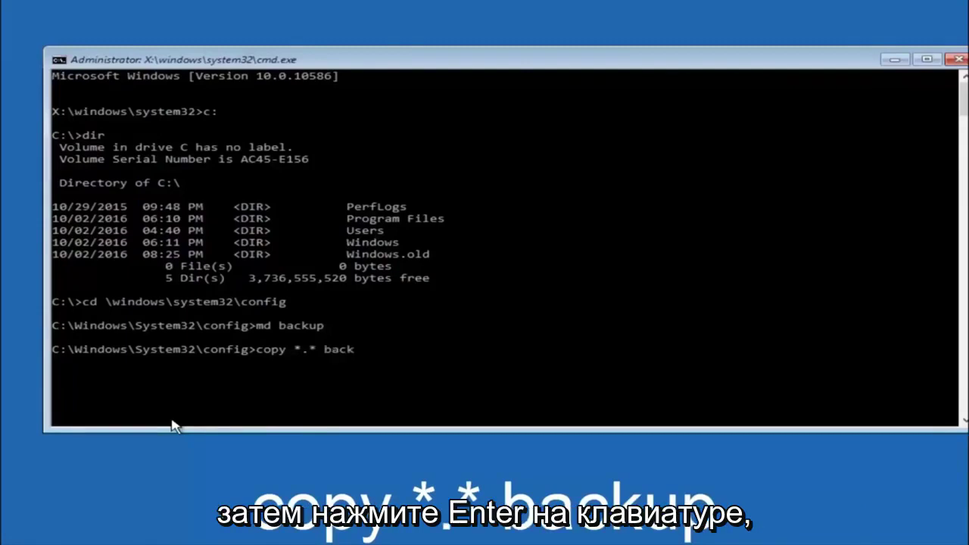
text(up)
key(Return)
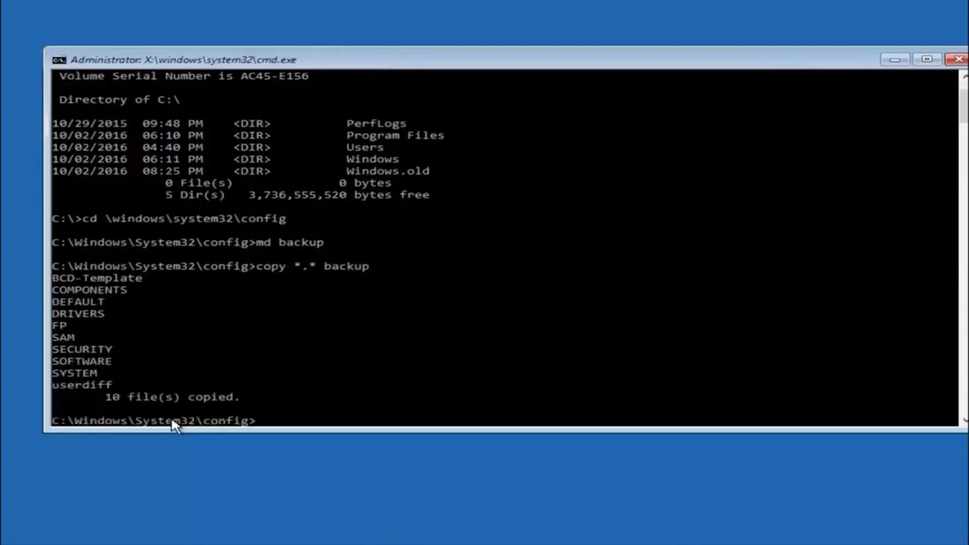
Change into RegBack and list its five 0-byte registry files with dir.
text(cd)
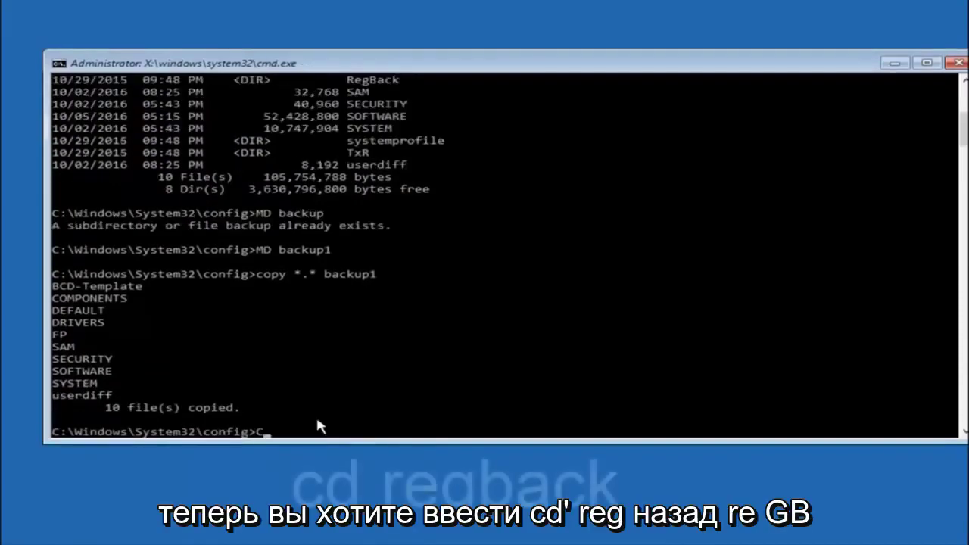
text( r)
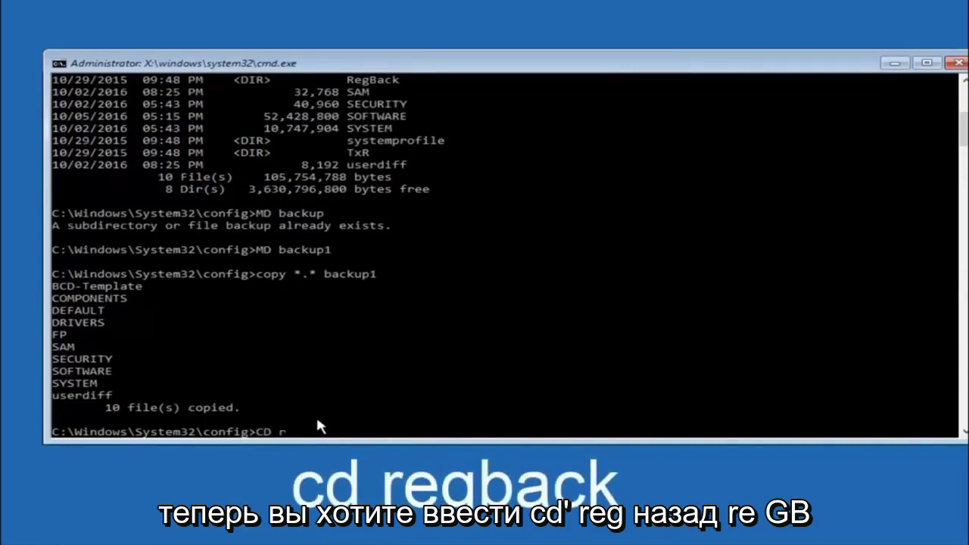
text(eg)
text(ba)
text(ck)
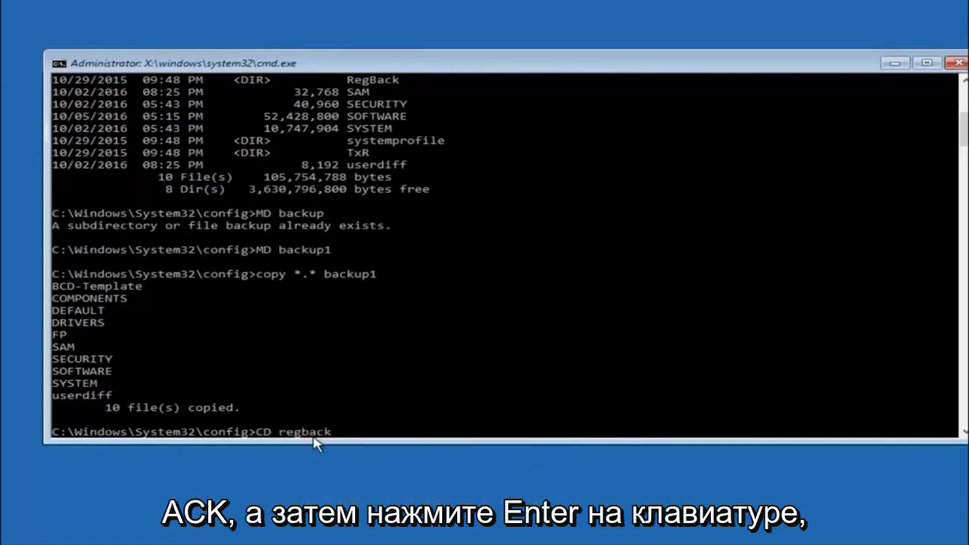
key(Return)
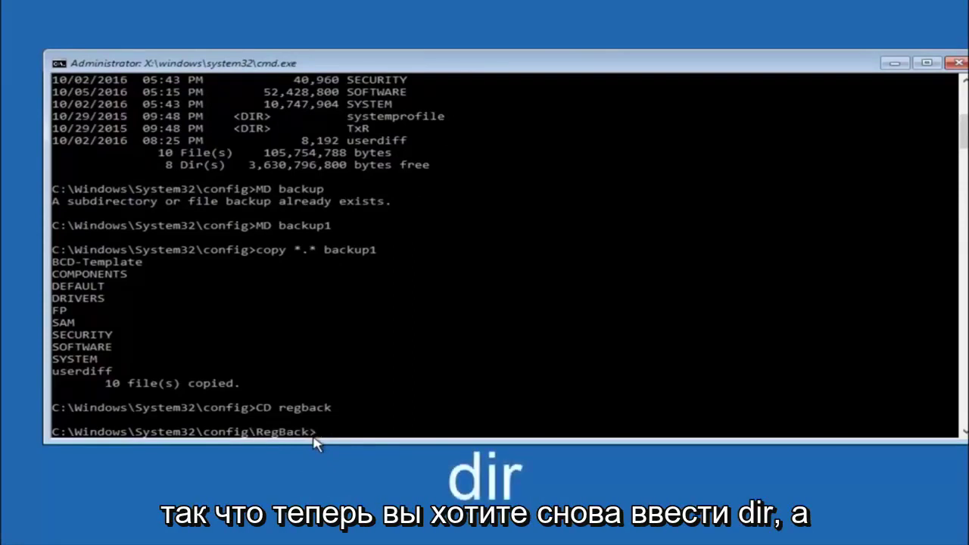
text(dir)
key(Return)
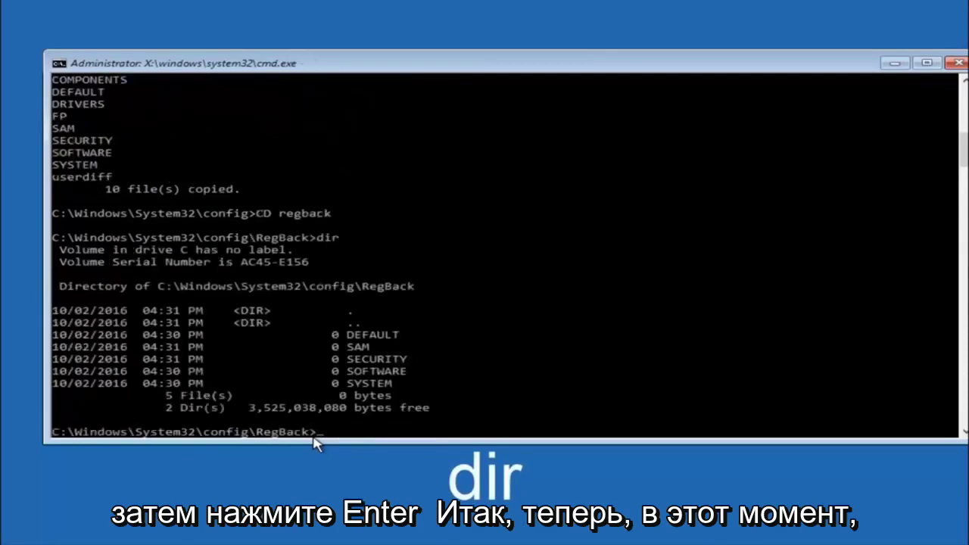
Run 'copy *.* ..' from RegBack and answer 'A' to overwrite all five config registry files.
text(co)
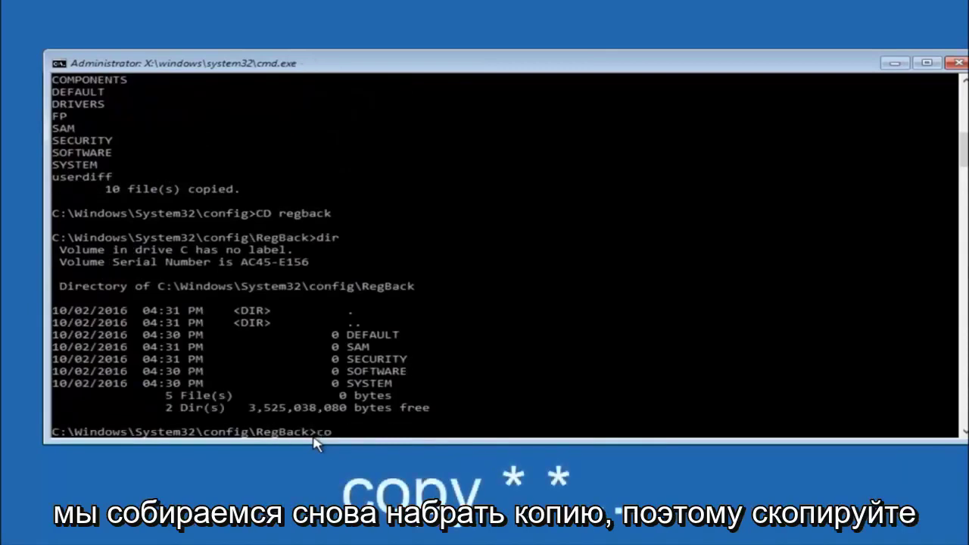
text(py)
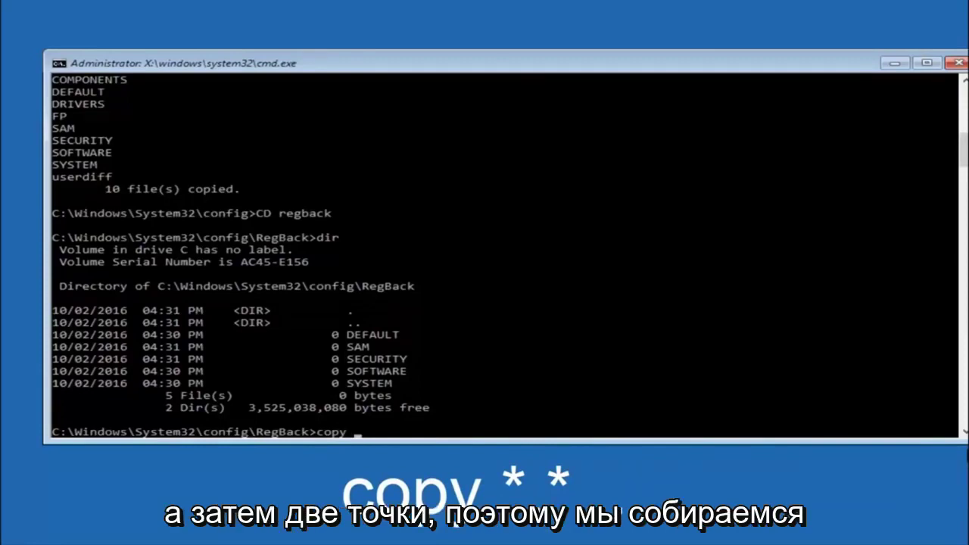
click(358, 431)
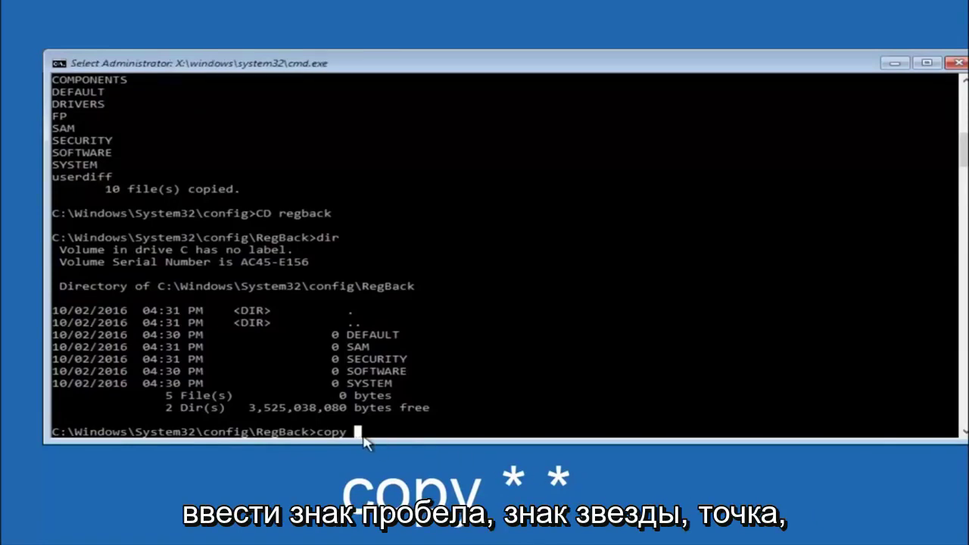
text(*)
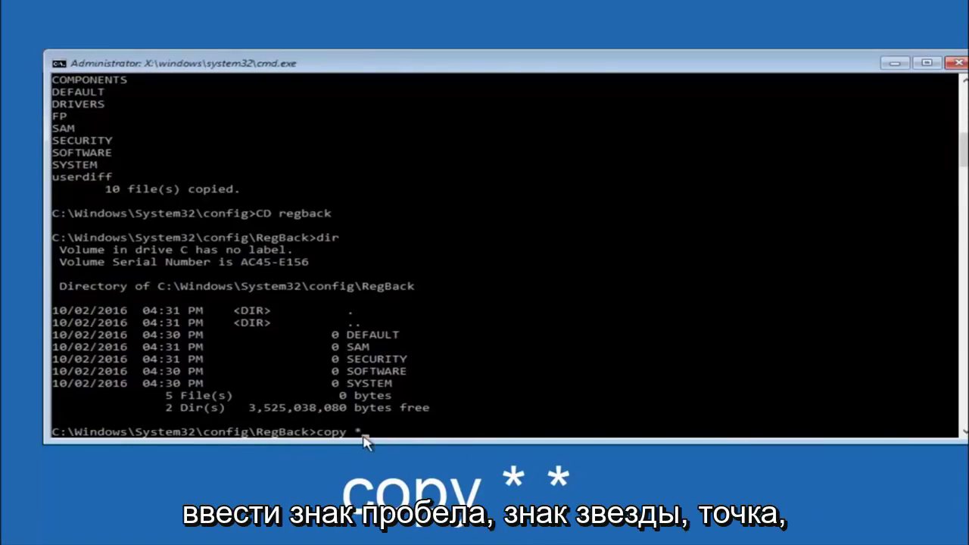
text(.)
text(*)
key(BackSpace)
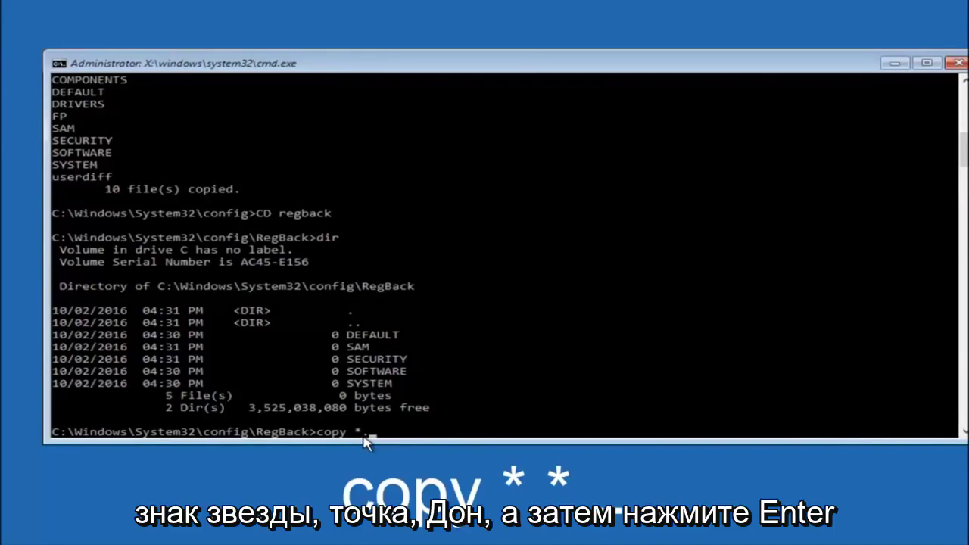
text(*)
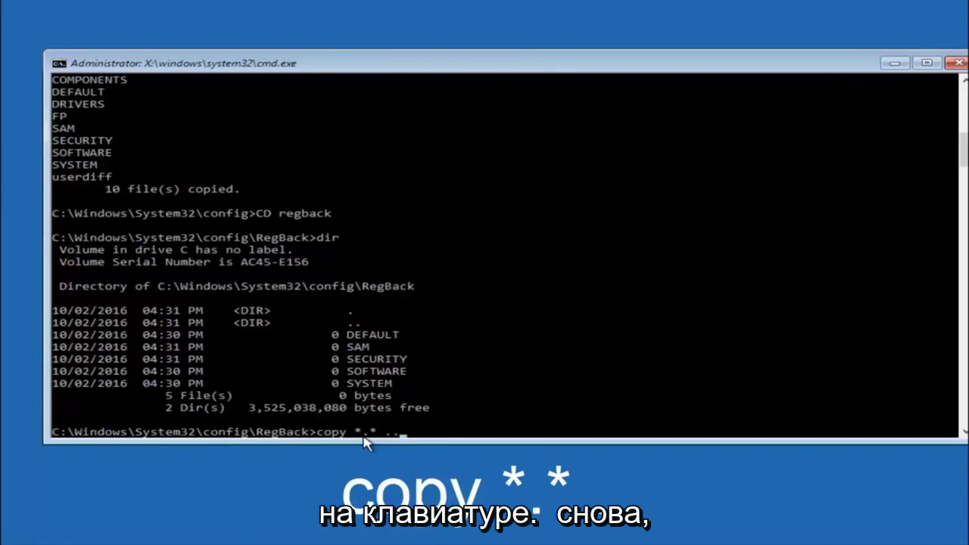
key(Return)
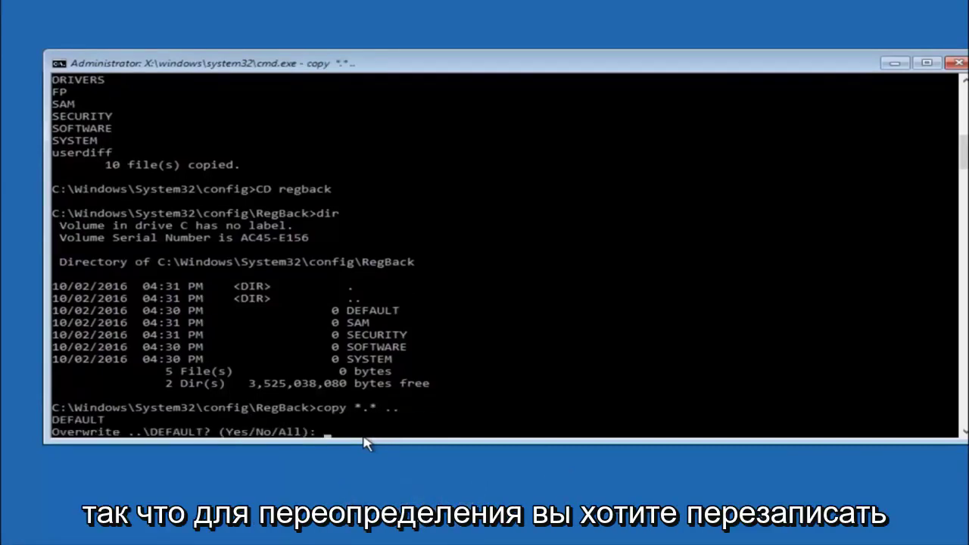
text(A)
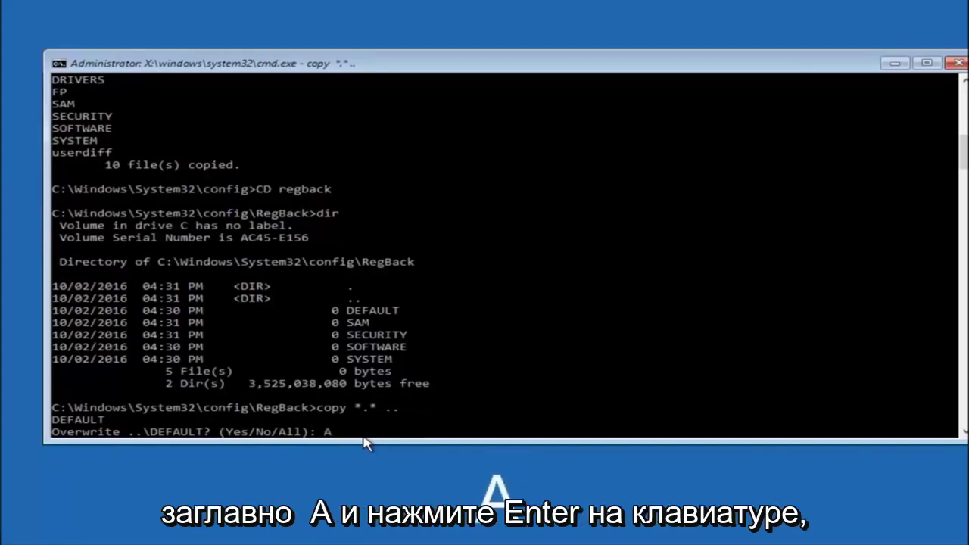
key(Return)
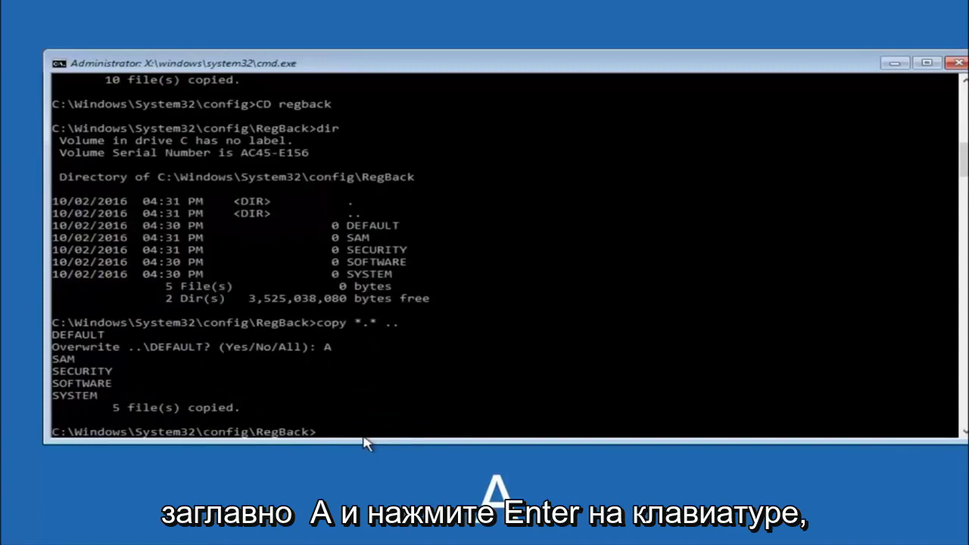